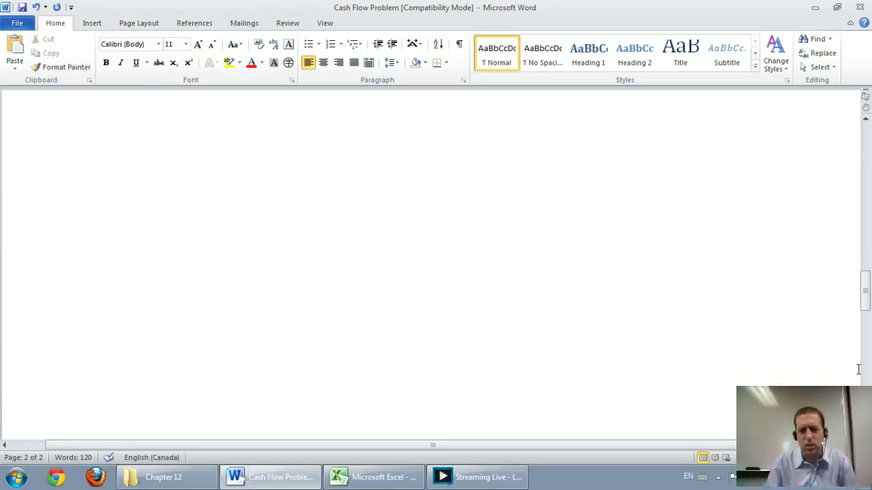
Switch to the ink pen and draw the T-account frame titled 'Cash'.
click(223, 127)
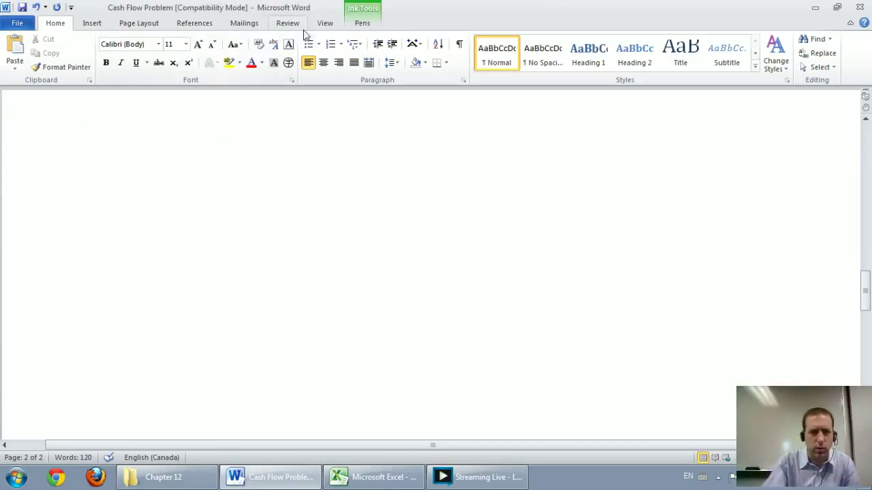
click(362, 22)
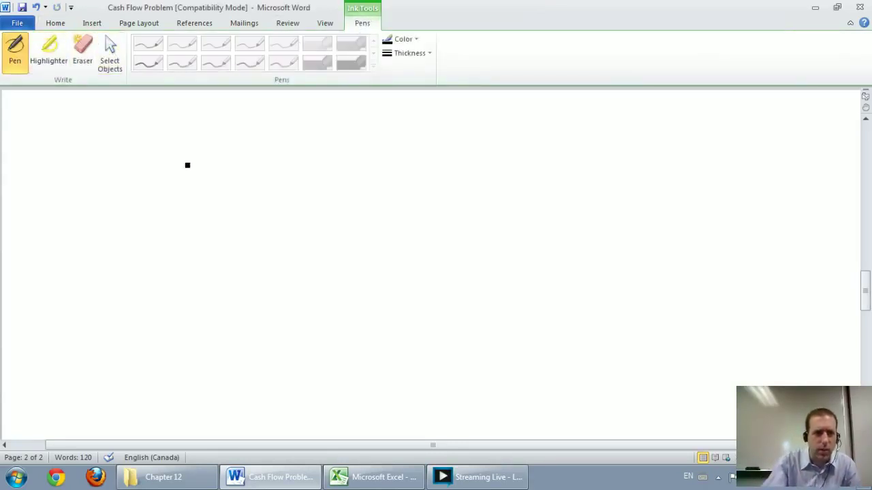
drag(176, 163, 393, 160)
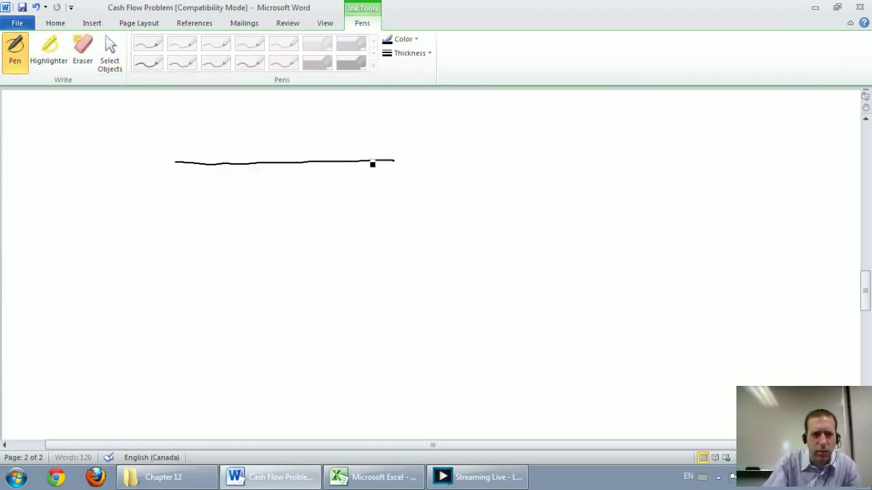
drag(286, 164, 255, 339)
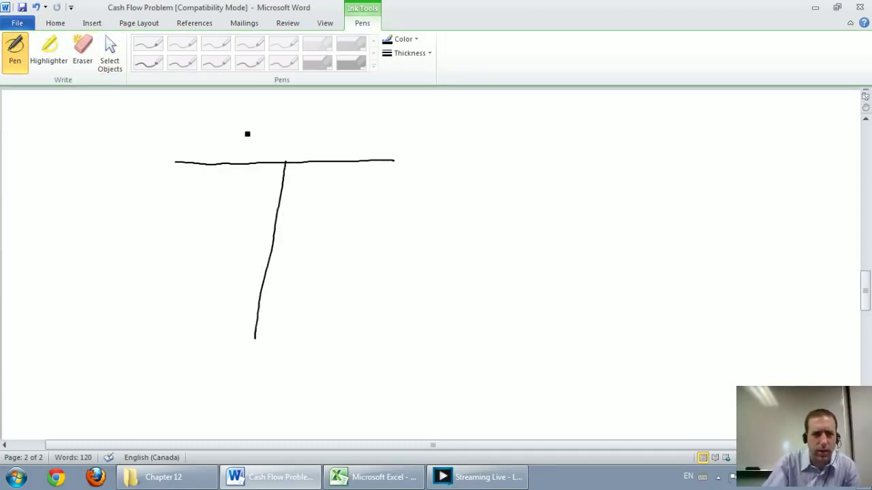
drag(246, 129, 246, 148)
mouse_move(258, 136)
mouse_down()
mouse_move(266, 153)
mouse_move(300, 151)
mouse_up()
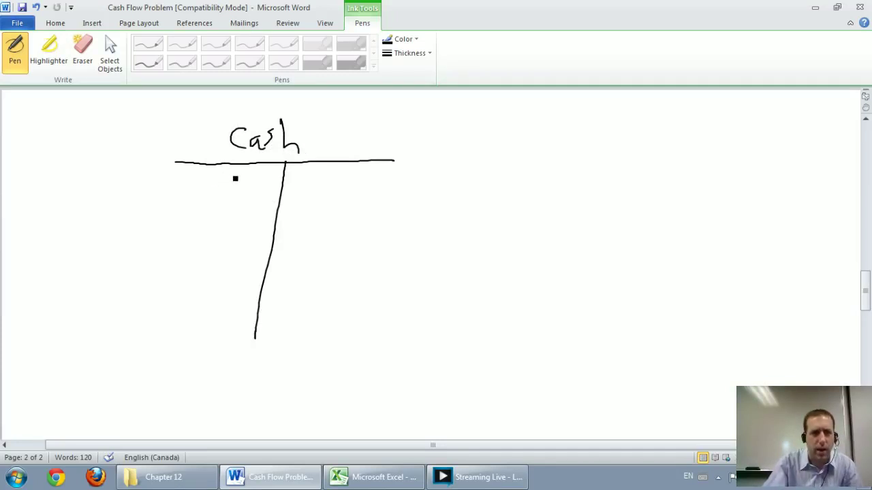
Circle the opening balance and add entries on the right side of the T-account.
drag(235, 176, 232, 177)
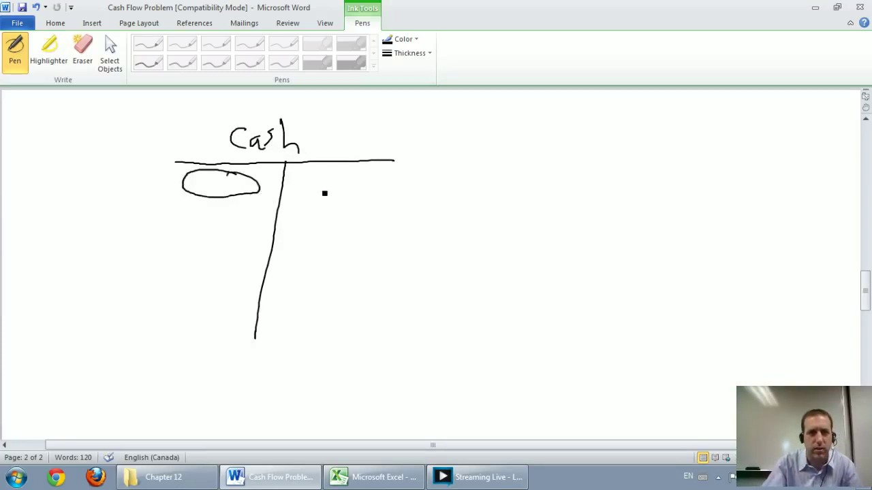
mouse_move(314, 193)
mouse_down()
mouse_move(349, 198)
mouse_move(347, 229)
mouse_up()
mouse_move(310, 247)
mouse_down()
mouse_move(338, 257)
mouse_move(333, 280)
mouse_up()
drag(312, 285, 333, 288)
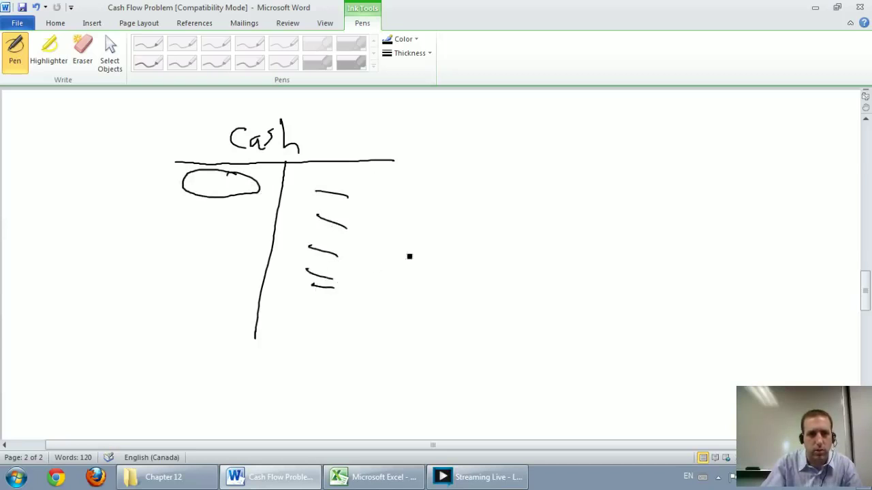
Draw an arrow from the right-side entries and label it 'Cash outflows'.
mouse_move(363, 242)
mouse_down()
mouse_move(417, 227)
mouse_move(416, 244)
mouse_up()
drag(451, 209, 452, 228)
drag(458, 217, 470, 225)
mouse_move(483, 203)
mouse_down()
mouse_move(497, 226)
mouse_move(519, 224)
mouse_up()
drag(515, 209, 542, 224)
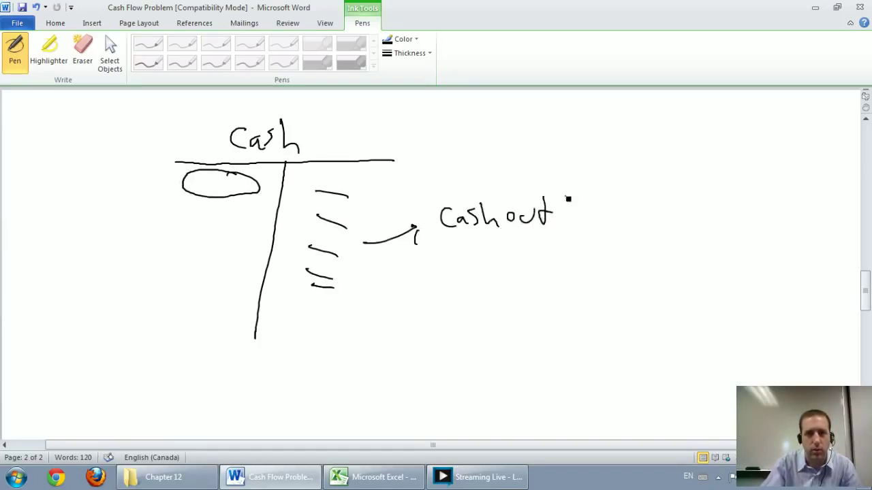
drag(566, 196, 560, 222)
mouse_move(563, 211)
mouse_down()
mouse_move(577, 225)
mouse_move(598, 222)
mouse_up()
drag(602, 212, 601, 228)
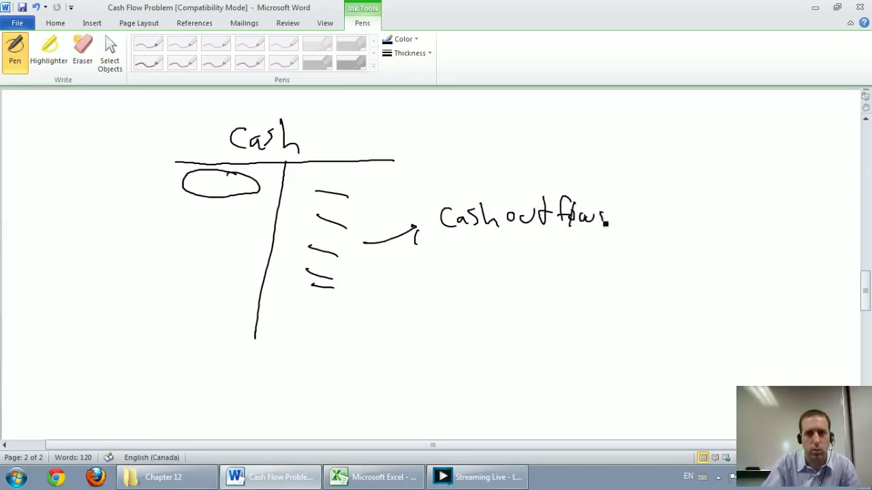
Add left-side entries labelled 'Cash inflows', then draw the closing line and circle the ending balance.
mouse_move(207, 211)
mouse_down()
mouse_move(232, 218)
mouse_move(233, 238)
mouse_up()
mouse_move(203, 249)
mouse_down()
mouse_move(231, 261)
mouse_move(229, 271)
mouse_move(160, 239)
mouse_move(124, 233)
mouse_move(140, 233)
mouse_up()
mouse_move(143, 223)
mouse_down()
mouse_move(149, 233)
mouse_move(164, 231)
mouse_move(128, 263)
mouse_move(142, 261)
mouse_up()
mouse_move(147, 238)
mouse_down()
mouse_move(145, 262)
mouse_move(171, 265)
mouse_up()
drag(170, 254, 184, 262)
drag(176, 293, 351, 320)
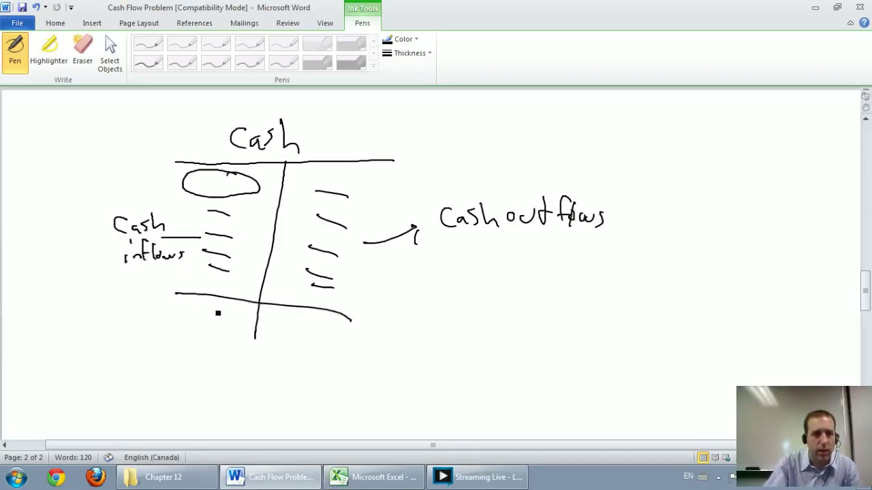
drag(212, 312, 212, 321)
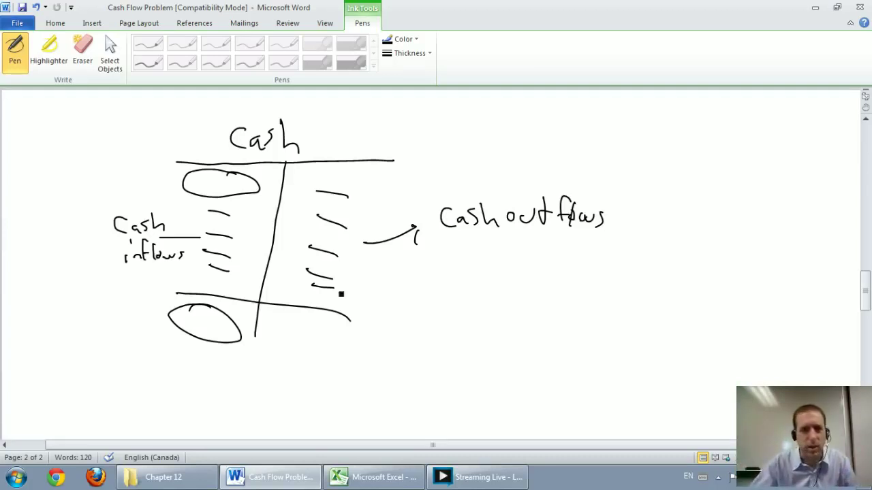
scroll(415, 330, down, 5)
scroll(434, 325, down, 5)
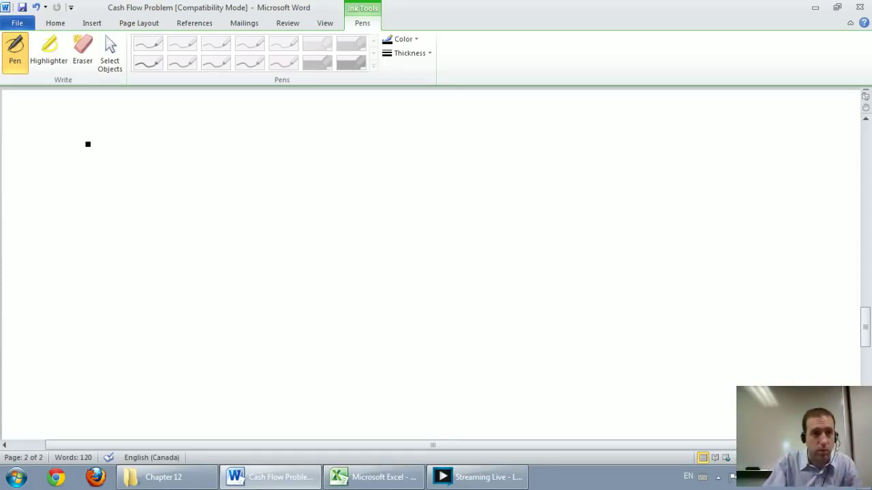
Handwrite 'Operating' at left, 'Investing' in the middle and 'Financing' at right.
mouse_move(96, 133)
mouse_down()
mouse_move(119, 153)
mouse_move(182, 153)
mouse_move(191, 169)
mouse_up()
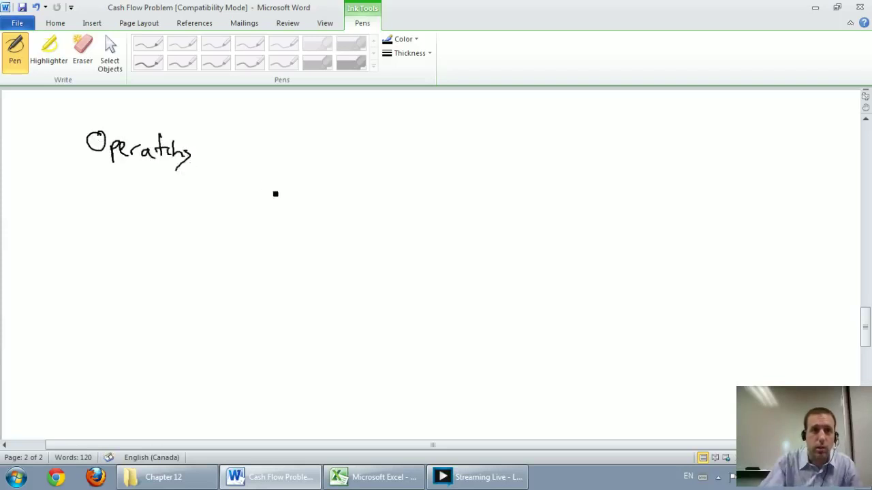
drag(291, 140, 300, 160)
drag(308, 161, 307, 140)
mouse_move(306, 147)
mouse_down()
mouse_move(331, 163)
mouse_move(378, 162)
mouse_up()
mouse_move(383, 156)
mouse_down()
mouse_move(397, 155)
mouse_move(409, 181)
mouse_up()
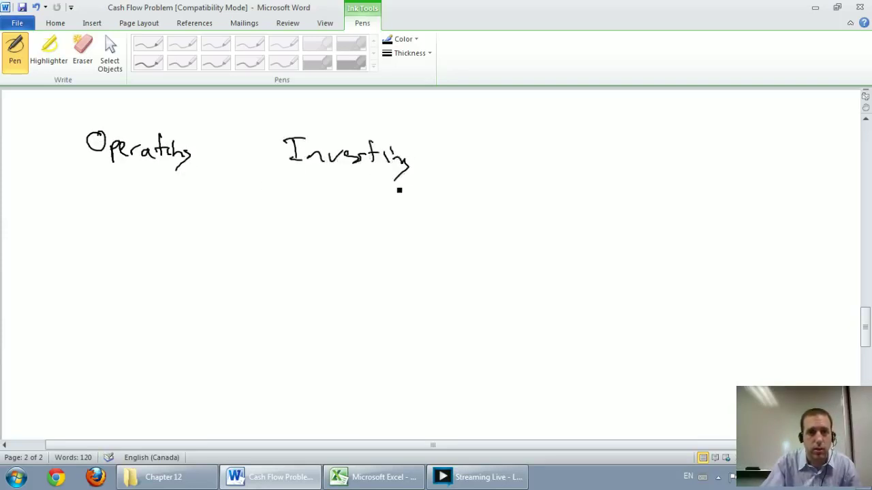
mouse_move(516, 136)
mouse_down()
mouse_move(518, 170)
mouse_move(537, 134)
mouse_up()
drag(518, 157, 545, 163)
drag(545, 151, 594, 163)
mouse_move(596, 154)
mouse_down()
mouse_move(606, 173)
mouse_move(628, 163)
mouse_move(627, 183)
mouse_up()
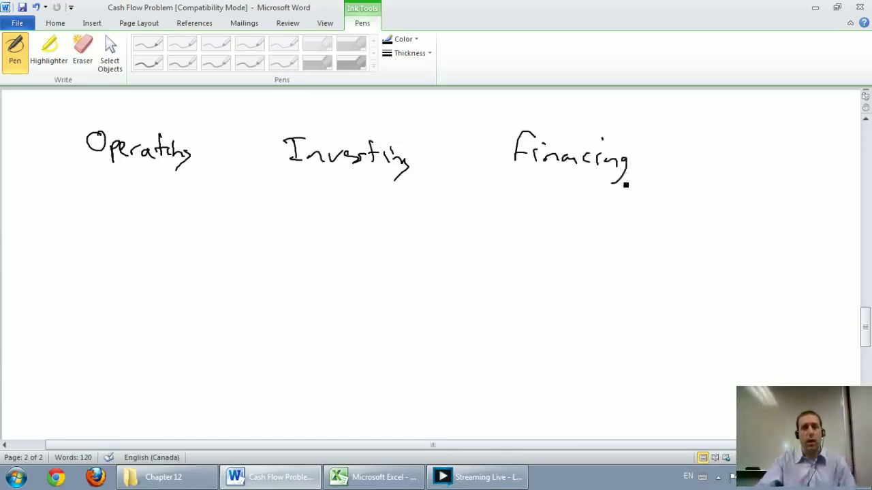
scroll(625, 185, up, 5)
scroll(624, 184, up, 5)
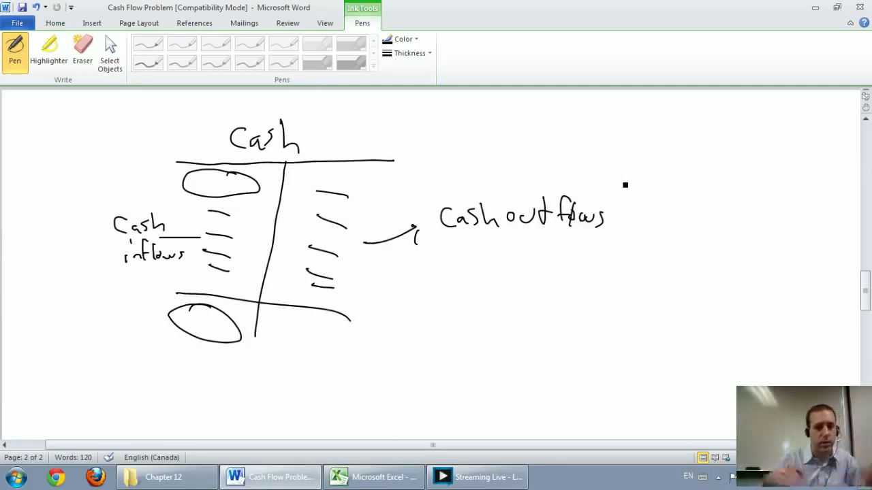
scroll(625, 184, down, 5)
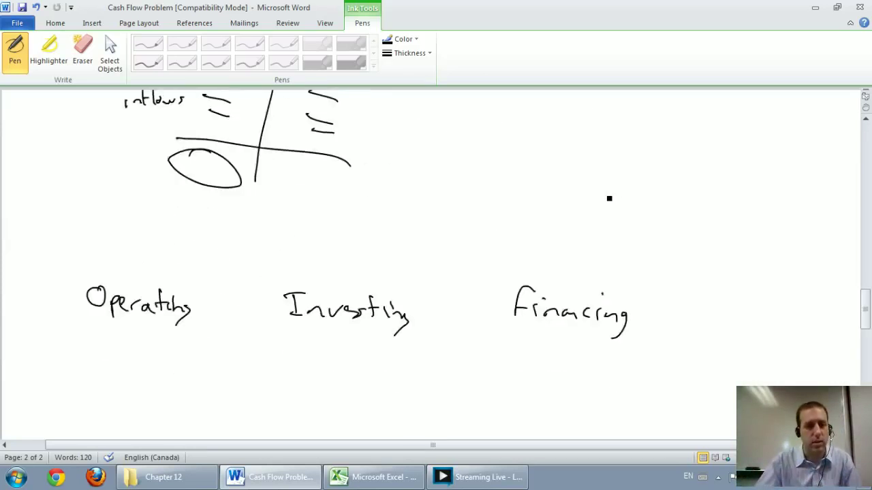
scroll(613, 191, down, 3)
scroll(609, 198, up, 3)
scroll(608, 198, down, 3)
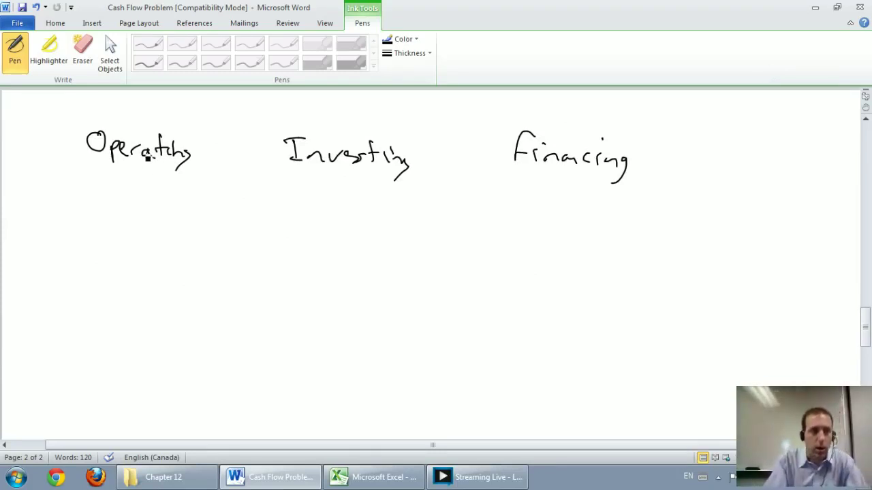
Under Operating, write 'Cash Tx' and 'NI', each preceded by a downward arrow.
mouse_move(129, 166)
mouse_down()
mouse_move(126, 195)
mouse_move(147, 189)
mouse_up()
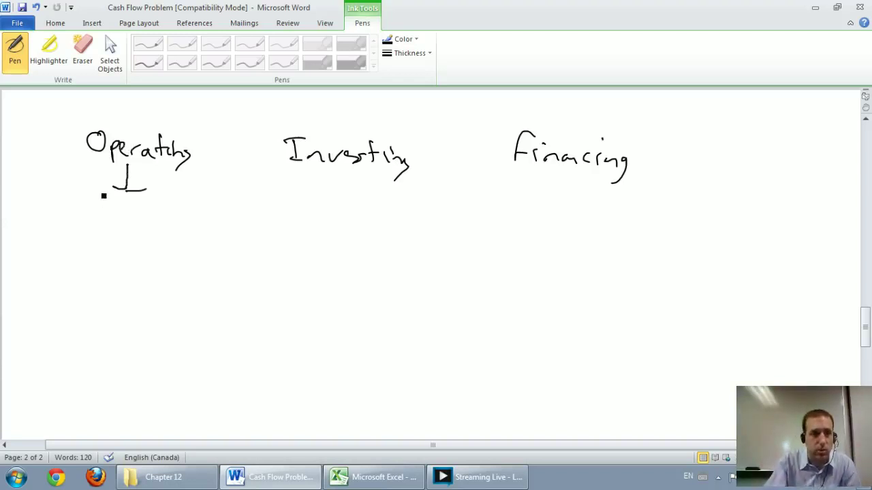
mouse_move(85, 194)
mouse_down()
mouse_move(83, 207)
mouse_move(104, 208)
mouse_up()
mouse_move(115, 194)
mouse_down()
mouse_move(127, 213)
mouse_move(156, 196)
mouse_up()
mouse_move(147, 199)
mouse_down()
mouse_move(148, 214)
mouse_move(179, 217)
mouse_up()
drag(175, 203, 119, 242)
drag(109, 240, 136, 238)
drag(93, 255, 108, 274)
mouse_move(125, 260)
mouse_down()
mouse_move(126, 275)
mouse_move(140, 278)
mouse_up()
drag(116, 259, 140, 259)
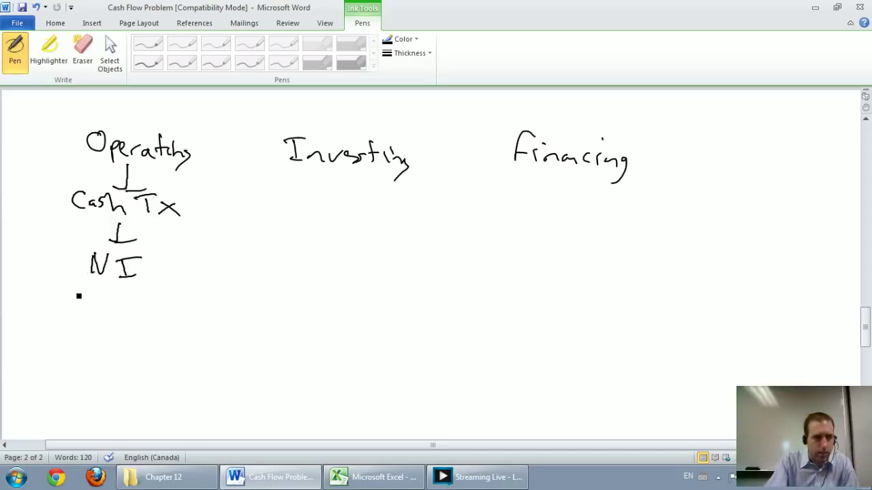
Add an arrow from NI to 'Cash collections from customers'.
mouse_move(110, 289)
mouse_down()
mouse_move(104, 309)
mouse_move(120, 300)
mouse_up()
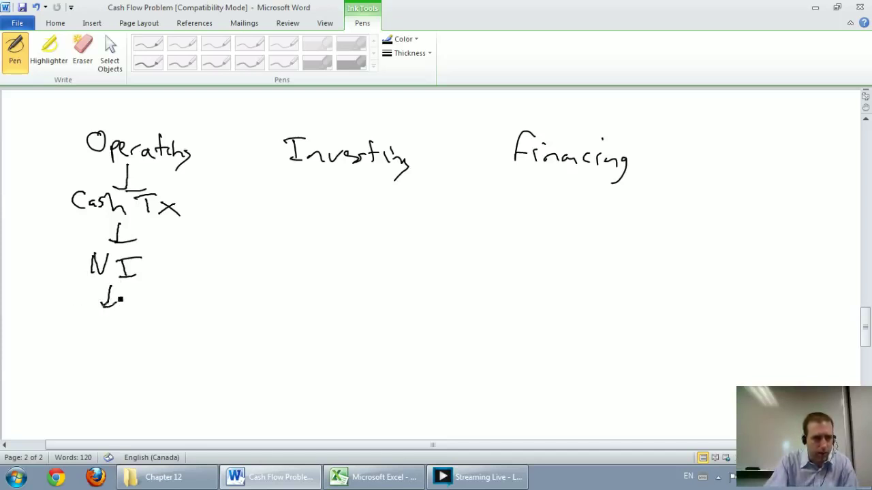
mouse_move(66, 311)
mouse_down()
mouse_move(69, 327)
mouse_move(83, 325)
mouse_up()
drag(77, 313, 112, 328)
drag(123, 321, 132, 331)
mouse_move(139, 308)
mouse_down()
mouse_move(148, 329)
mouse_move(163, 327)
mouse_up()
mouse_move(162, 308)
mouse_down()
mouse_move(172, 331)
mouse_move(205, 324)
mouse_up()
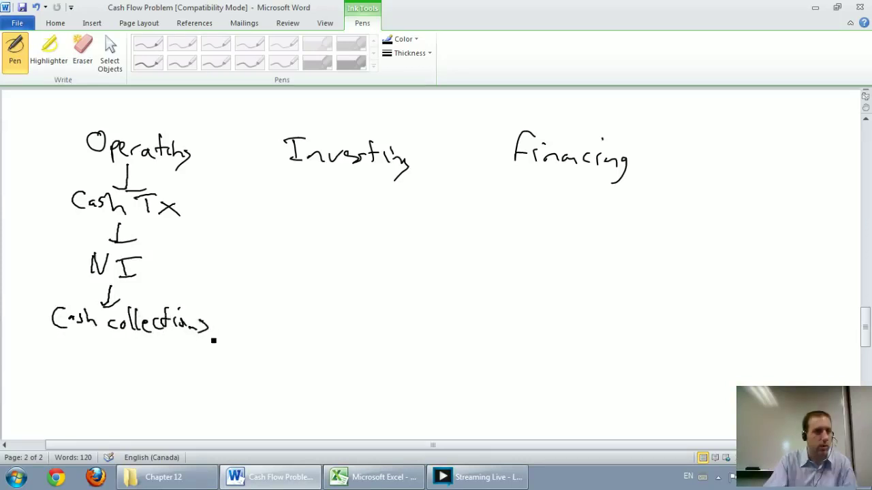
mouse_move(136, 339)
mouse_down()
mouse_move(129, 352)
mouse_move(225, 356)
mouse_up()
mouse_move(219, 347)
mouse_down()
mouse_move(277, 359)
mouse_move(222, 338)
mouse_up()
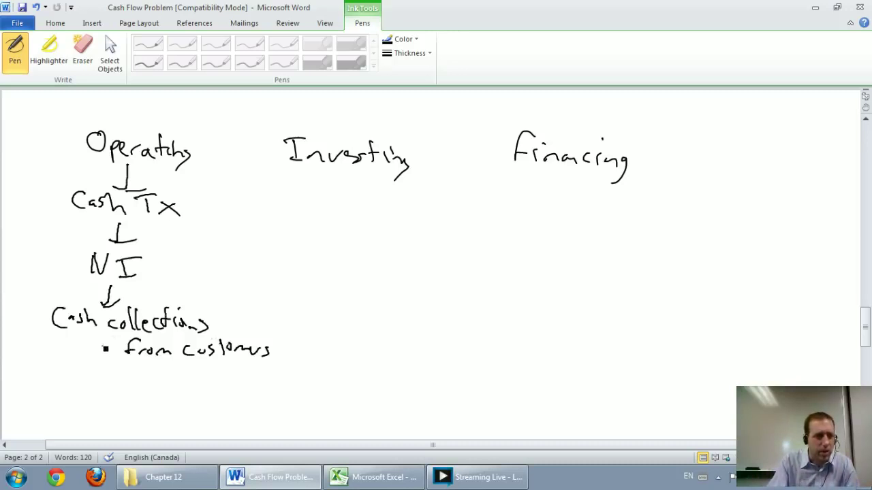
Add arrows to 'Cash payments for expenses' and 'Cash payments for merch.', then scroll up to the headings.
drag(102, 346, 119, 369)
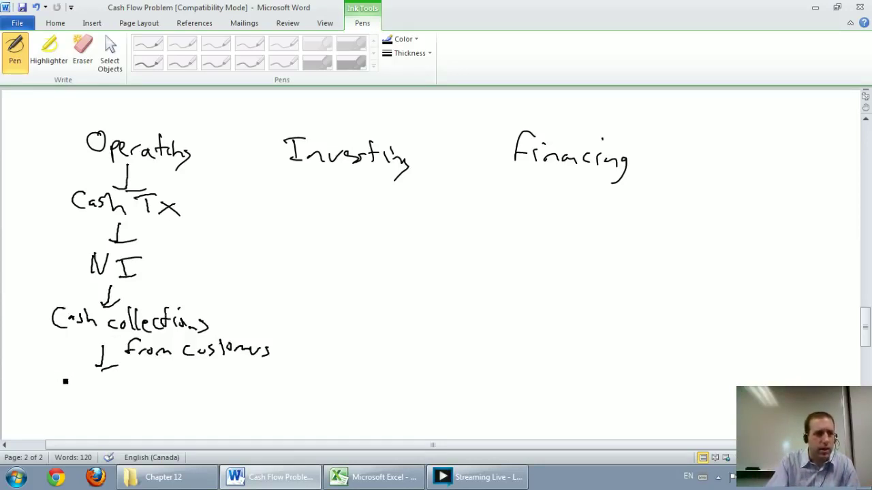
mouse_move(57, 374)
mouse_down()
mouse_move(54, 388)
mouse_move(194, 386)
mouse_move(306, 399)
mouse_up()
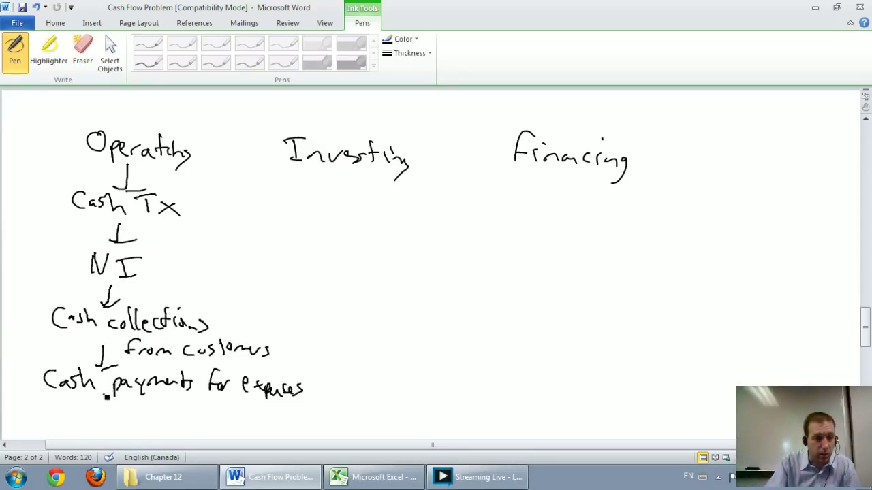
drag(103, 396, 120, 410)
mouse_move(49, 414)
mouse_down()
mouse_move(54, 426)
mouse_move(218, 433)
mouse_move(283, 426)
mouse_up()
drag(280, 408, 306, 428)
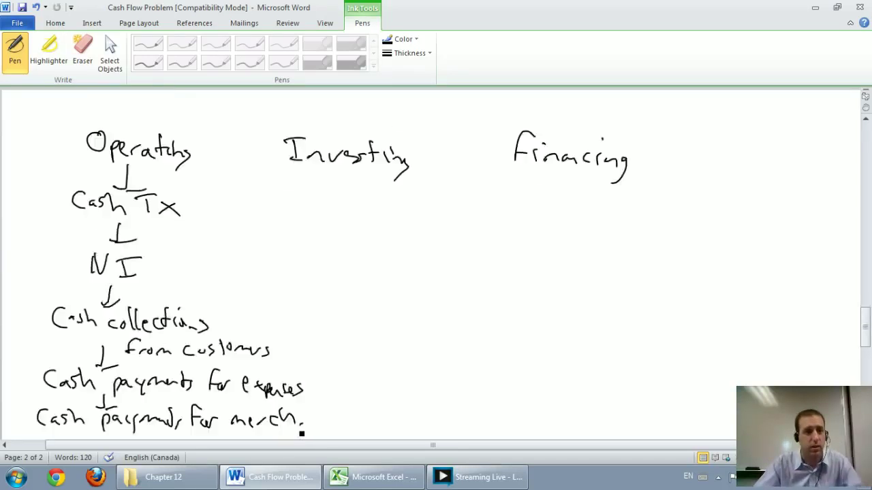
scroll(299, 434, down, 2)
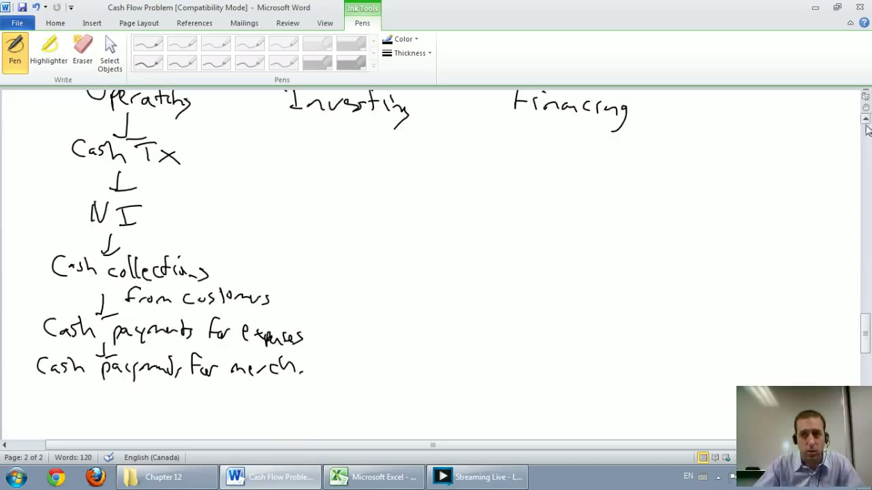
click(865, 119)
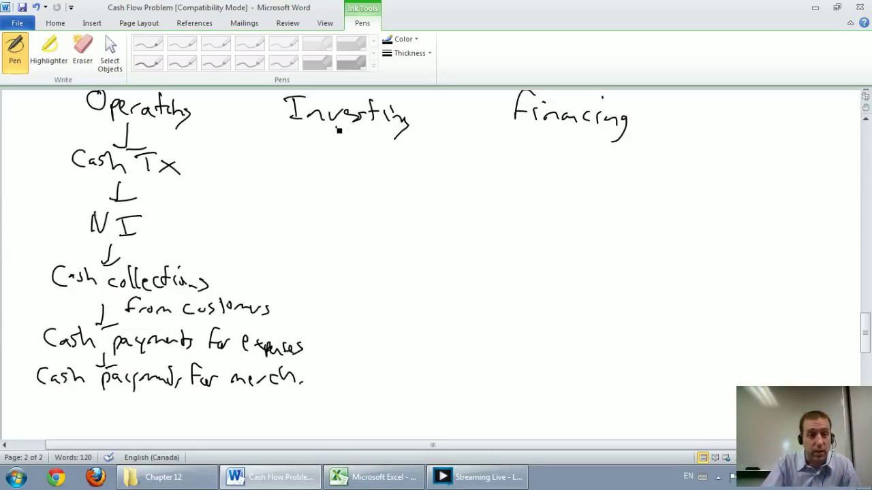
Draw an arrow to 'LT-A' under Investing, plus lines separating the three columns.
drag(336, 129, 353, 144)
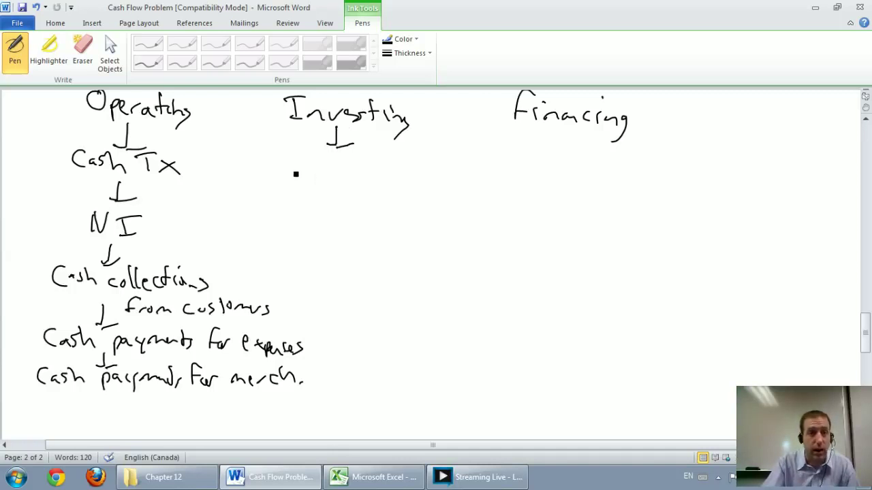
mouse_move(291, 166)
mouse_down()
mouse_move(303, 184)
mouse_move(317, 185)
mouse_move(329, 165)
mouse_move(346, 181)
mouse_move(370, 163)
mouse_up()
mouse_move(369, 164)
mouse_down()
mouse_move(378, 188)
mouse_move(376, 179)
mouse_up()
mouse_move(251, 121)
mouse_down()
mouse_move(243, 217)
mouse_move(283, 271)
mouse_move(307, 361)
mouse_move(302, 410)
mouse_up()
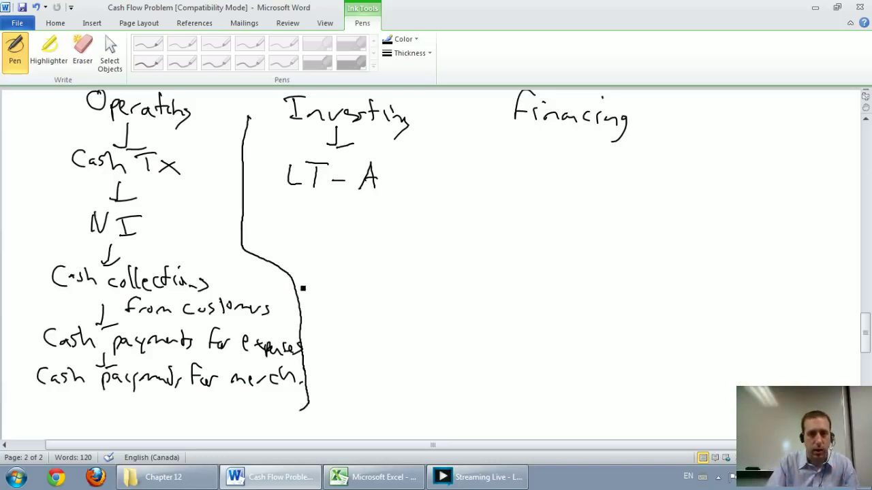
drag(454, 100, 440, 399)
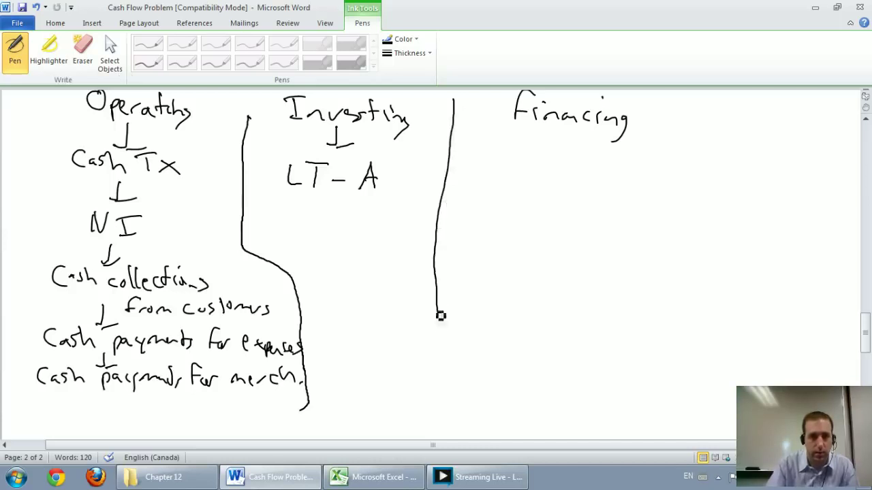
Write 'Purchases and Sales of LT-A' below LT-A in the Investing column.
mouse_move(271, 231)
mouse_down()
mouse_move(277, 211)
mouse_move(297, 230)
mouse_move(344, 242)
mouse_move(352, 225)
mouse_up()
mouse_move(361, 220)
mouse_down()
mouse_move(368, 232)
mouse_move(409, 234)
mouse_up()
drag(416, 209, 418, 235)
mouse_move(312, 247)
mouse_down()
mouse_move(325, 269)
mouse_move(337, 264)
mouse_up()
mouse_move(340, 244)
mouse_down()
mouse_move(357, 269)
mouse_move(336, 291)
mouse_move(354, 300)
mouse_move(335, 334)
mouse_move(347, 334)
mouse_move(358, 311)
mouse_move(378, 322)
mouse_up()
mouse_move(376, 333)
mouse_down()
mouse_move(388, 308)
mouse_move(395, 333)
mouse_up()
drag(380, 323, 394, 322)
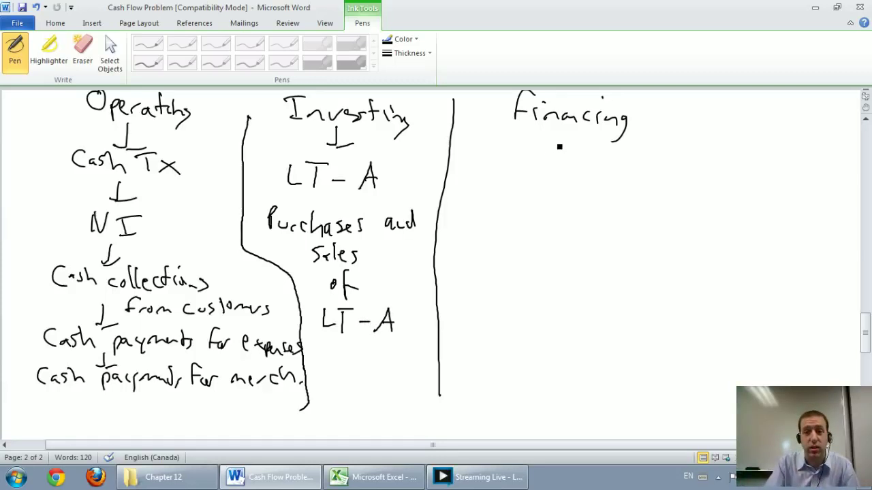
Under Financing, draw an arrow to 'LT-L, SE', then write 'Borrowing/repaying' and 'Issuing shares'.
drag(559, 133, 573, 150)
mouse_move(489, 165)
mouse_down()
mouse_move(497, 181)
mouse_move(548, 188)
mouse_up()
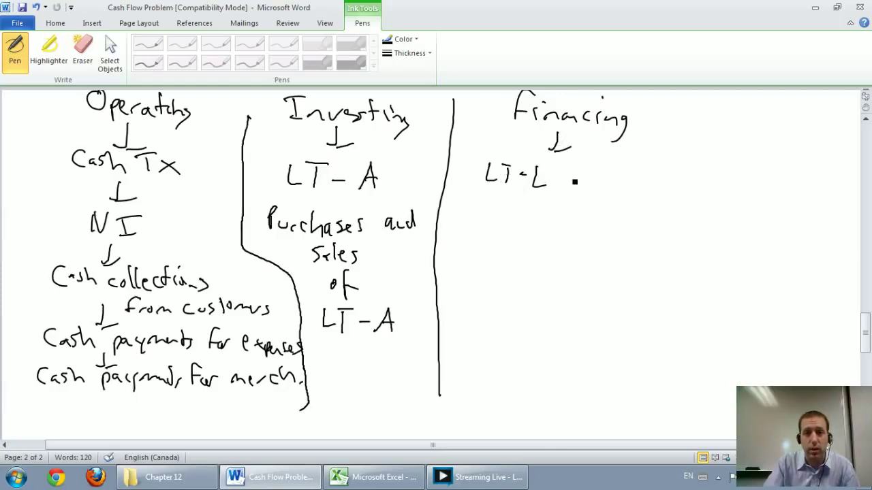
mouse_move(598, 171)
mouse_down()
mouse_move(590, 188)
mouse_move(625, 188)
mouse_up()
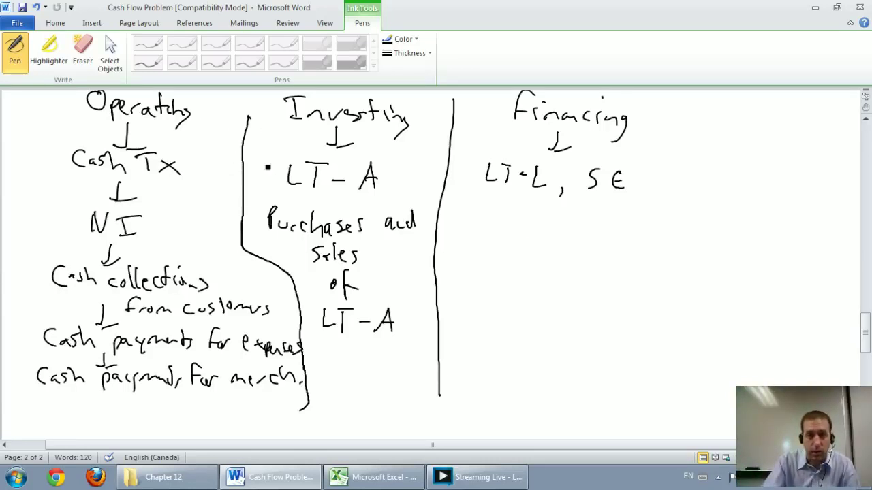
mouse_move(470, 211)
mouse_down()
mouse_move(508, 230)
mouse_move(562, 227)
mouse_move(565, 249)
mouse_up()
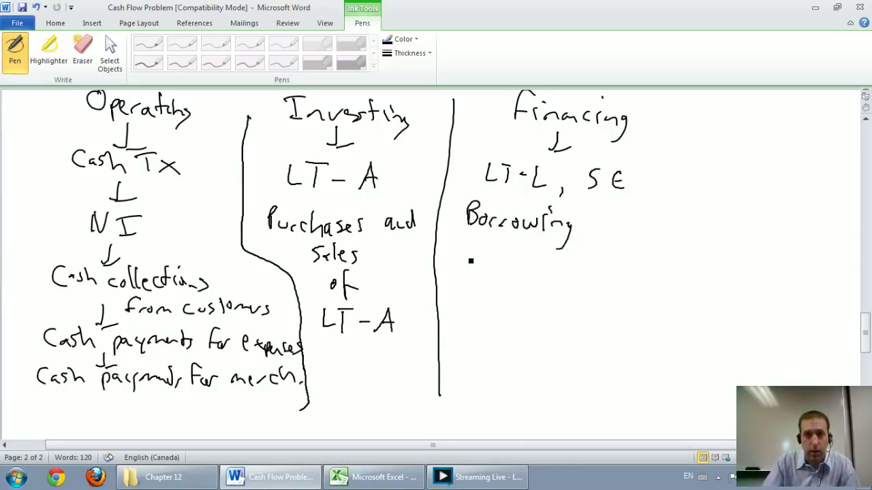
mouse_move(467, 250)
mouse_down()
mouse_move(477, 267)
mouse_move(549, 280)
mouse_move(635, 275)
mouse_up()
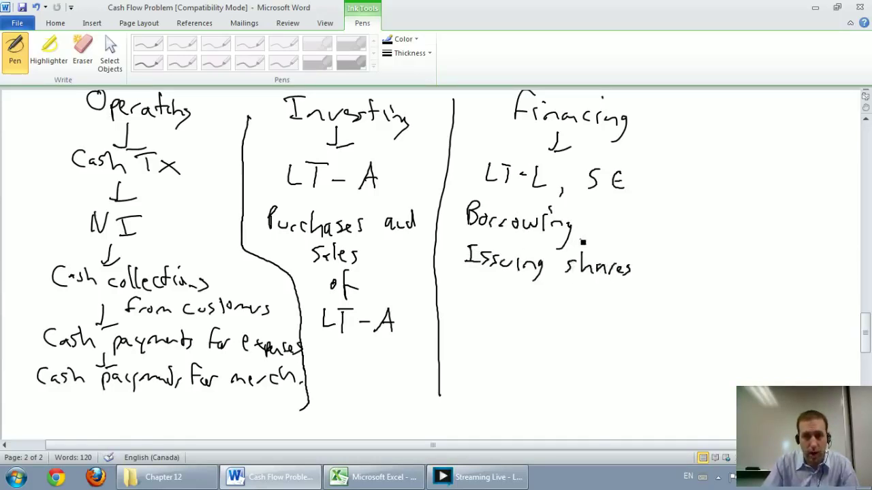
drag(603, 202, 581, 244)
mouse_move(600, 225)
mouse_down()
mouse_move(610, 241)
mouse_move(623, 236)
mouse_move(632, 248)
mouse_move(652, 236)
mouse_move(696, 242)
mouse_move(640, 284)
mouse_move(674, 273)
mouse_up()
Complete 'Issuing shares/repurchasing' and add 'Dividends.' below it.
mouse_move(676, 266)
mouse_down()
mouse_move(700, 286)
mouse_move(725, 276)
mouse_up()
mouse_move(726, 261)
mouse_down()
mouse_move(745, 278)
mouse_move(772, 279)
mouse_up()
drag(776, 273, 784, 297)
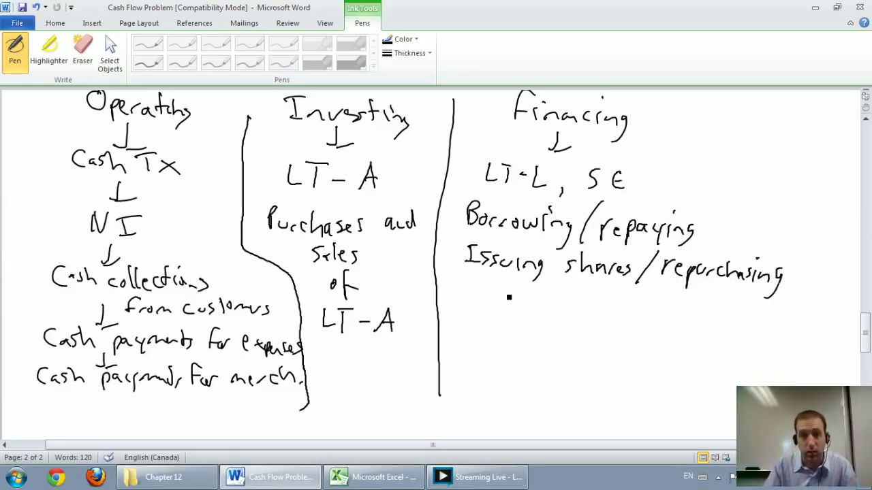
drag(470, 285, 478, 303)
mouse_move(485, 286)
mouse_down()
mouse_move(488, 305)
mouse_move(503, 304)
mouse_up()
drag(509, 297, 560, 312)
mouse_move(557, 284)
mouse_down()
mouse_move(563, 306)
mouse_move(580, 311)
mouse_up()
click(585, 309)
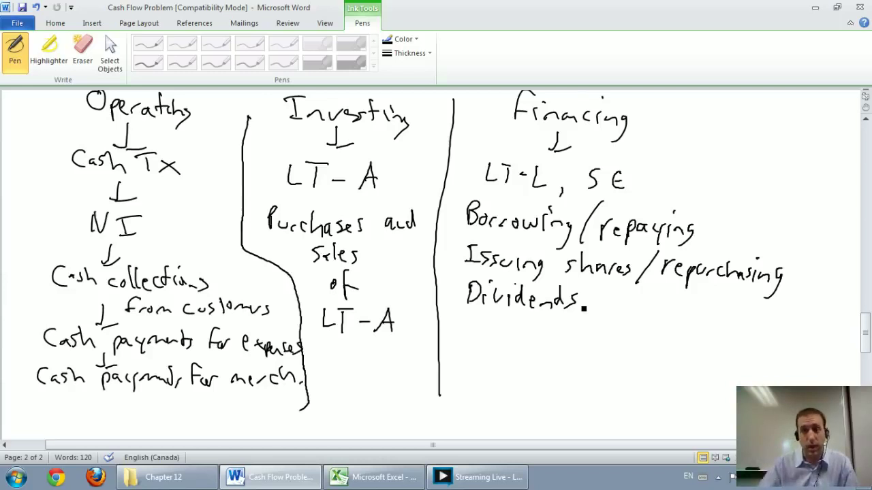
scroll(613, 311, down, 5)
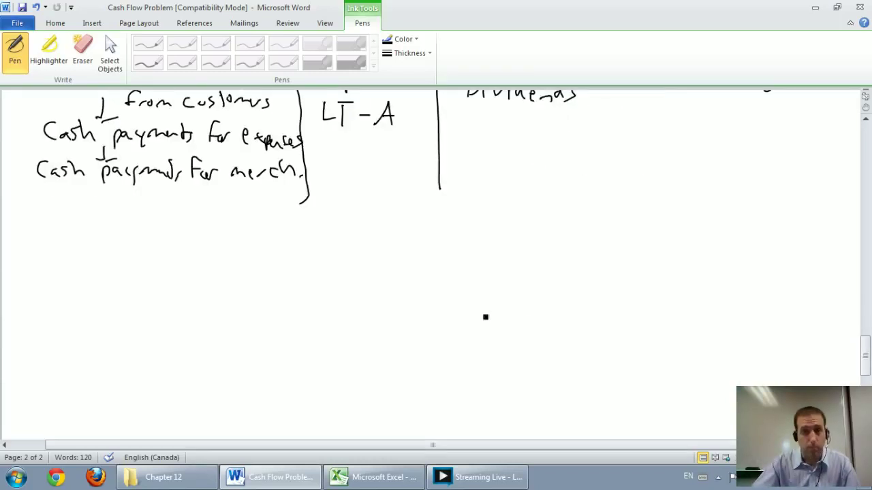
scroll(486, 316, down, 4)
scroll(450, 311, up, 1)
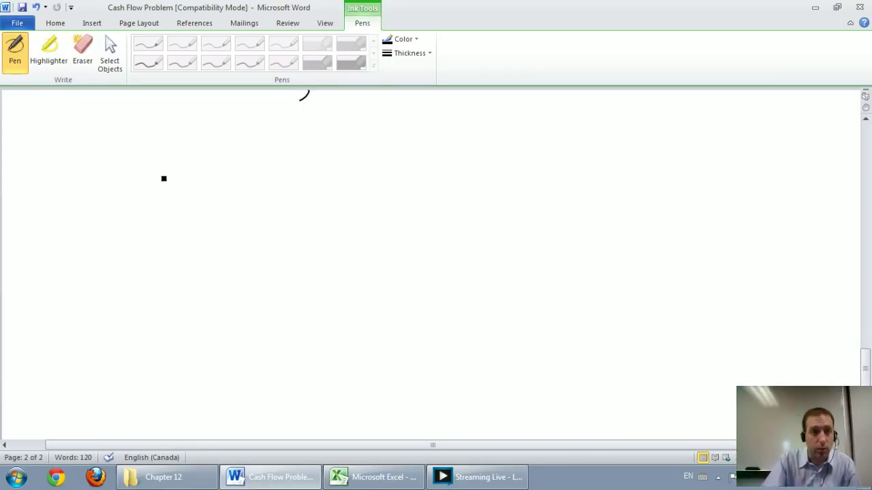
Handwrite 'Direct', 'vs' and 'Indirect' in a row across the blank area.
drag(174, 158, 174, 191)
mouse_move(170, 155)
mouse_down()
mouse_move(172, 192)
mouse_move(211, 195)
mouse_up()
drag(215, 185, 240, 193)
mouse_move(252, 164)
mouse_down()
mouse_move(264, 191)
mouse_move(270, 174)
mouse_up()
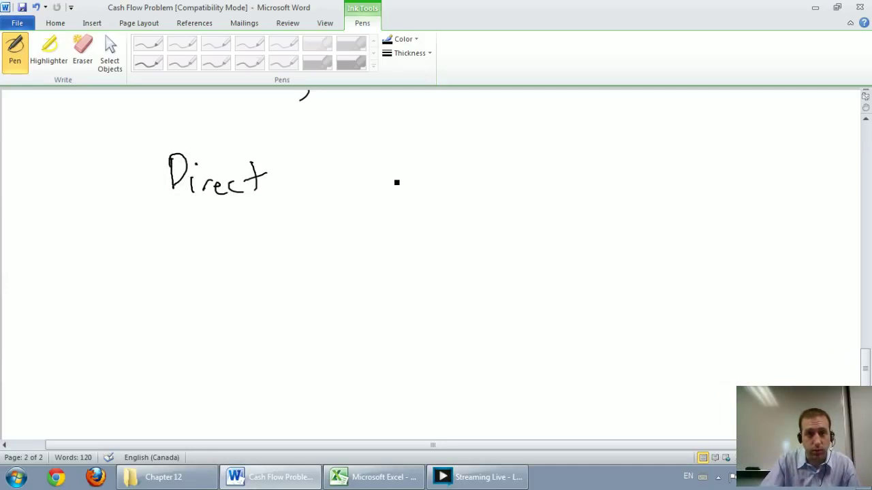
drag(410, 172, 426, 171)
drag(443, 173, 432, 193)
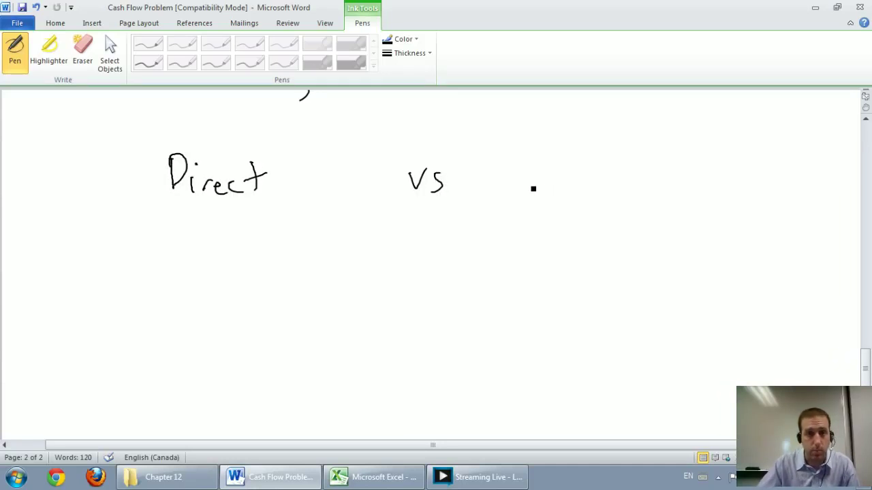
scroll(533, 188, up, 3)
scroll(533, 188, up, 2)
scroll(534, 189, up, 2)
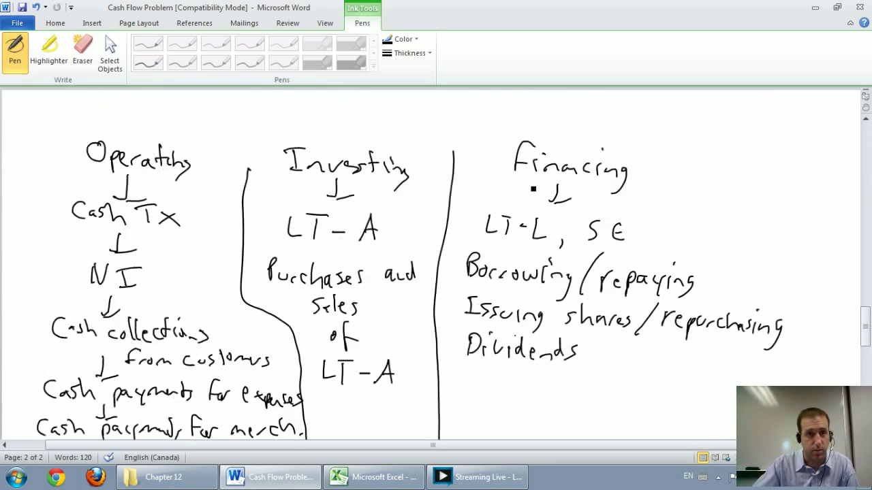
scroll(534, 188, up, 1)
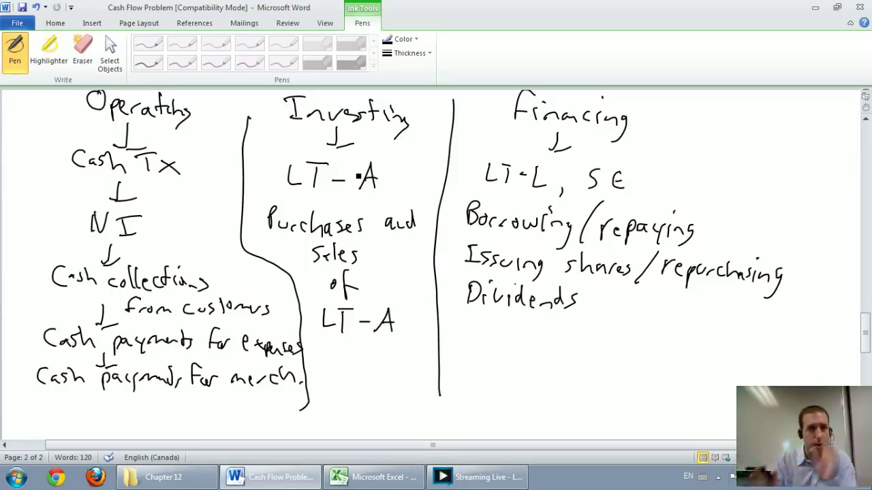
scroll(359, 175, down, 3)
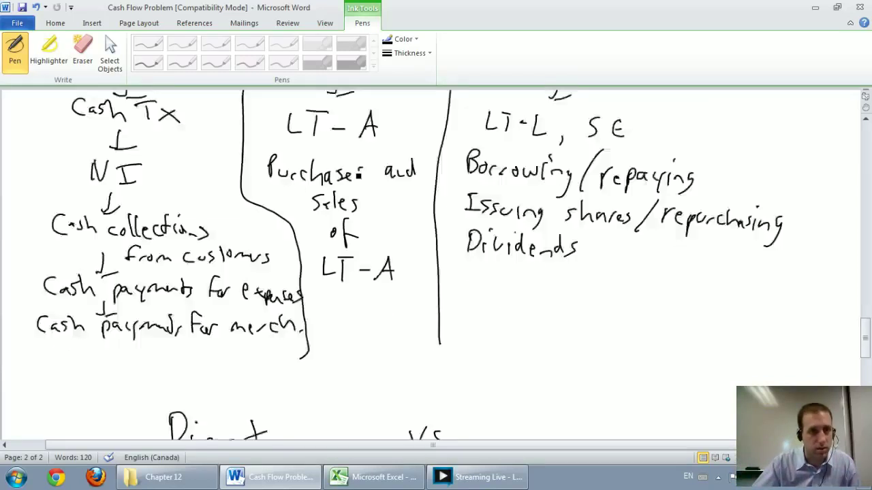
scroll(359, 176, down, 3)
scroll(364, 173, down, 3)
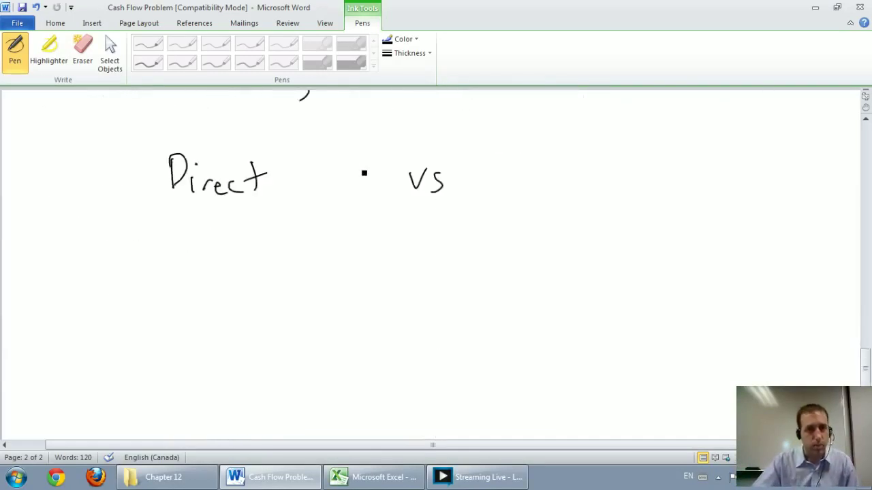
mouse_move(525, 159)
mouse_down()
mouse_move(524, 185)
mouse_move(534, 186)
mouse_move(531, 159)
mouse_up()
drag(536, 182, 563, 191)
drag(559, 161, 564, 192)
mouse_move(572, 181)
mouse_down()
mouse_move(574, 191)
mouse_move(594, 180)
mouse_move(602, 189)
mouse_up()
drag(612, 182, 616, 191)
mouse_move(621, 163)
mouse_down()
mouse_move(623, 195)
mouse_move(627, 179)
mouse_up()
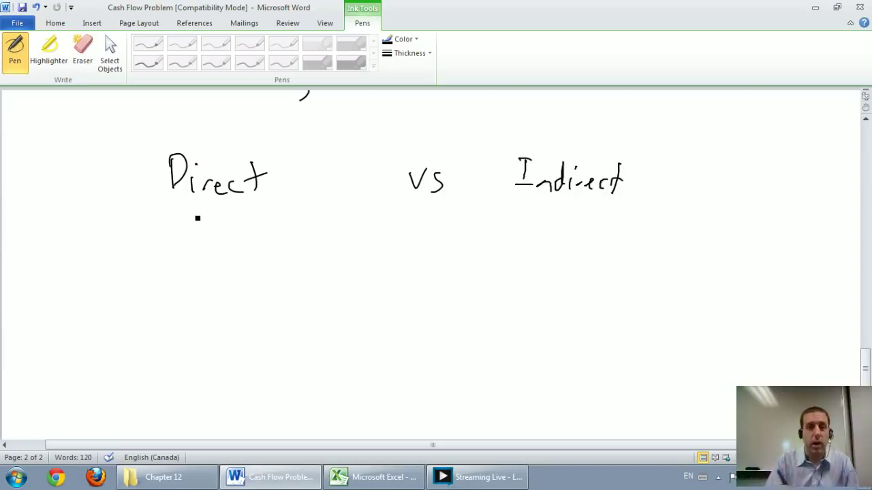
Add a checkmark with 'GAAP' under Direct and one with 'Companies.' under Indirect.
mouse_move(201, 235)
mouse_down()
mouse_move(232, 203)
mouse_move(266, 235)
mouse_move(298, 229)
mouse_move(303, 237)
mouse_up()
mouse_move(307, 246)
mouse_down()
mouse_move(310, 218)
mouse_move(311, 232)
mouse_up()
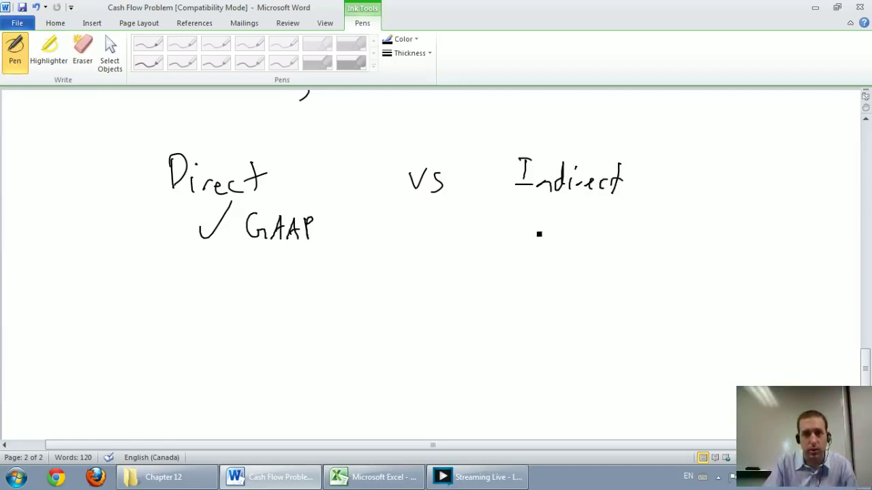
mouse_move(538, 225)
mouse_down()
mouse_move(572, 201)
mouse_move(591, 237)
mouse_up()
mouse_move(598, 231)
mouse_down()
mouse_move(643, 245)
mouse_move(694, 235)
mouse_move(717, 253)
mouse_up()
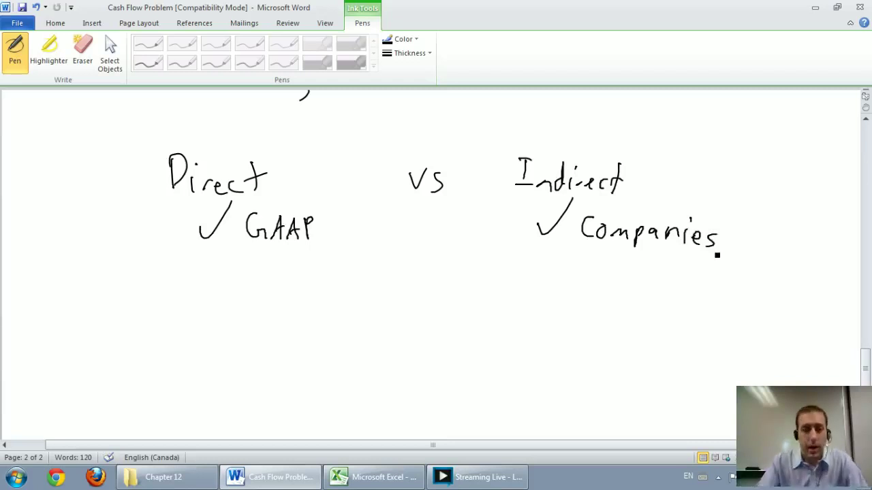